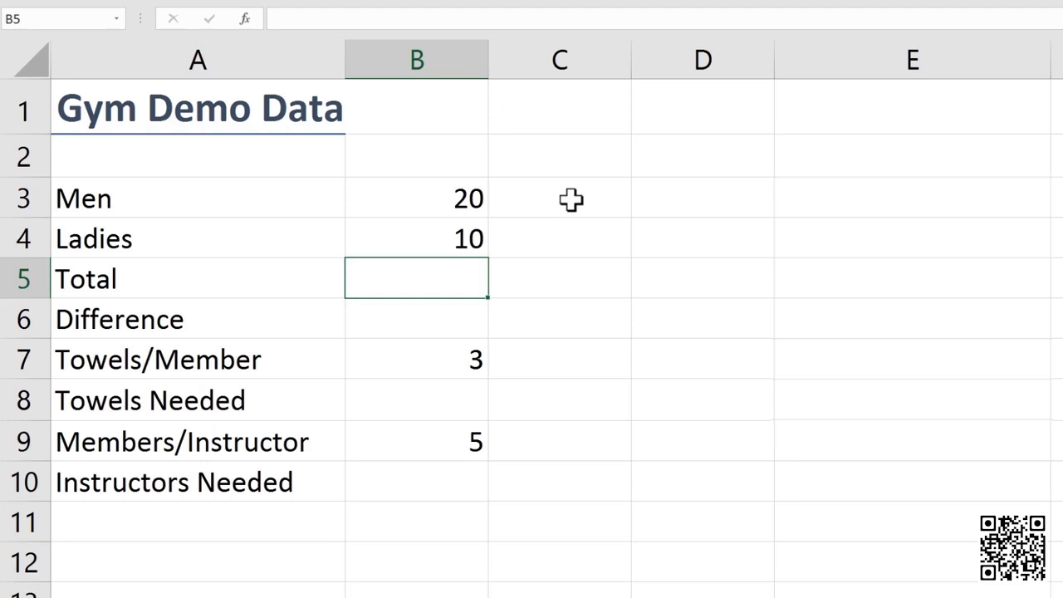
Enter =20+10 in Total cell B5 to show 30, then reselect B5 to view the formula.
type("=")
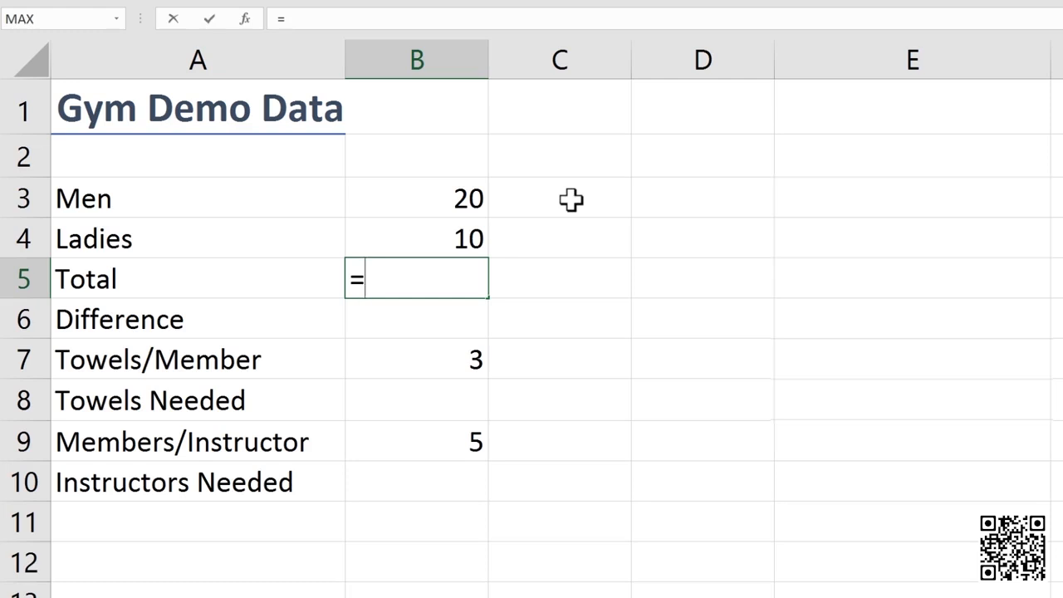
type("20+10")
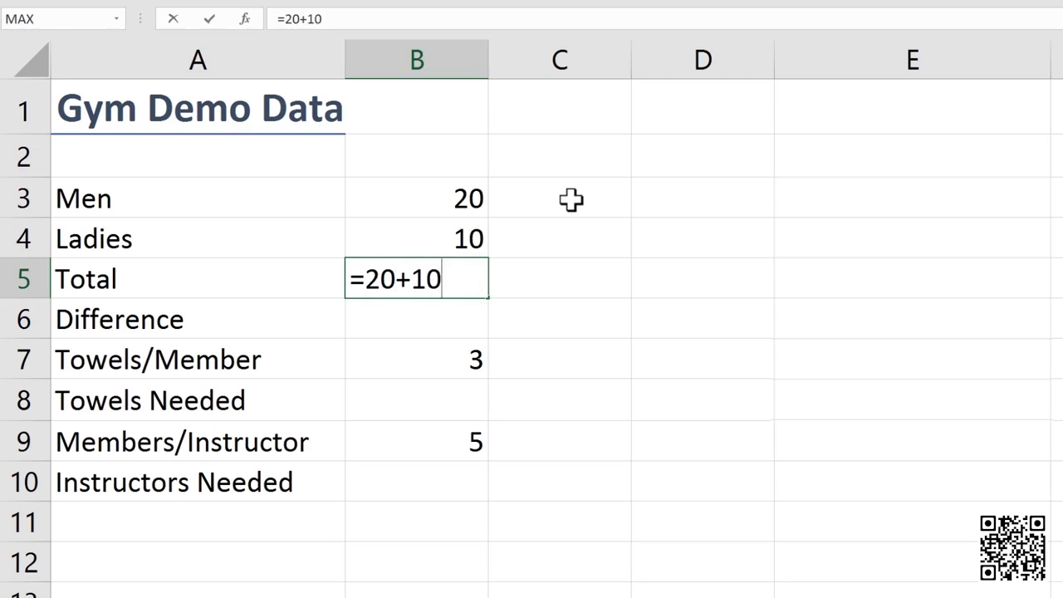
key("Return")
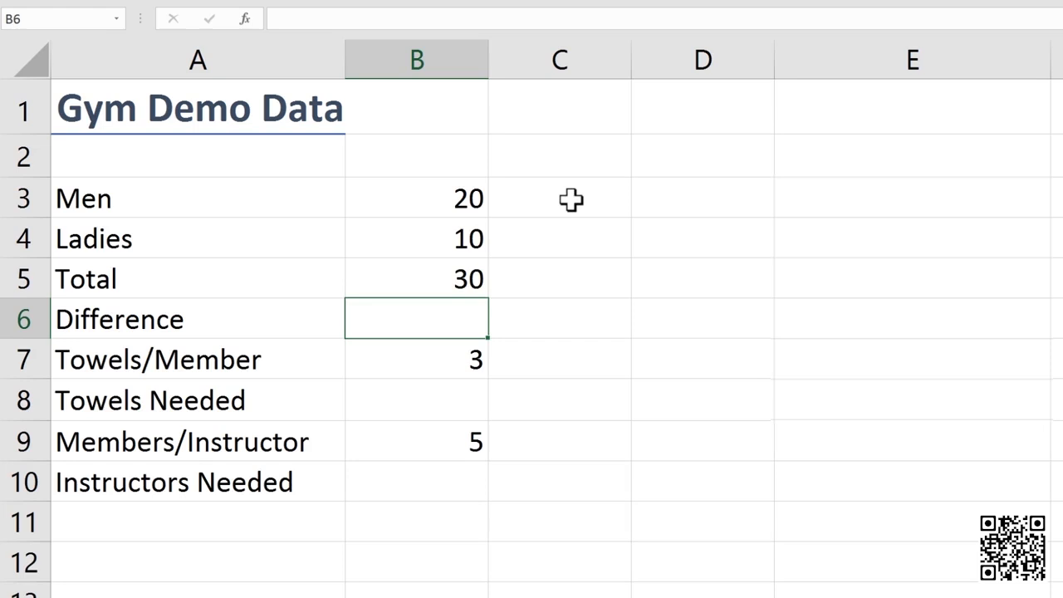
key("Up")
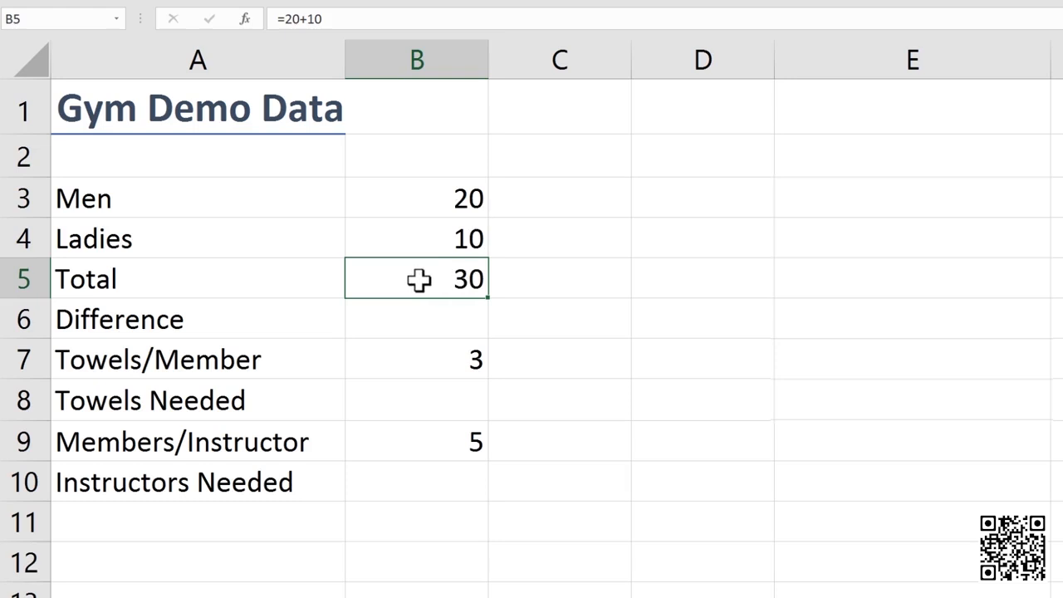
Replace the Total in B5 with the formula =B3+B4, adding Men and Ladies.
type("=")
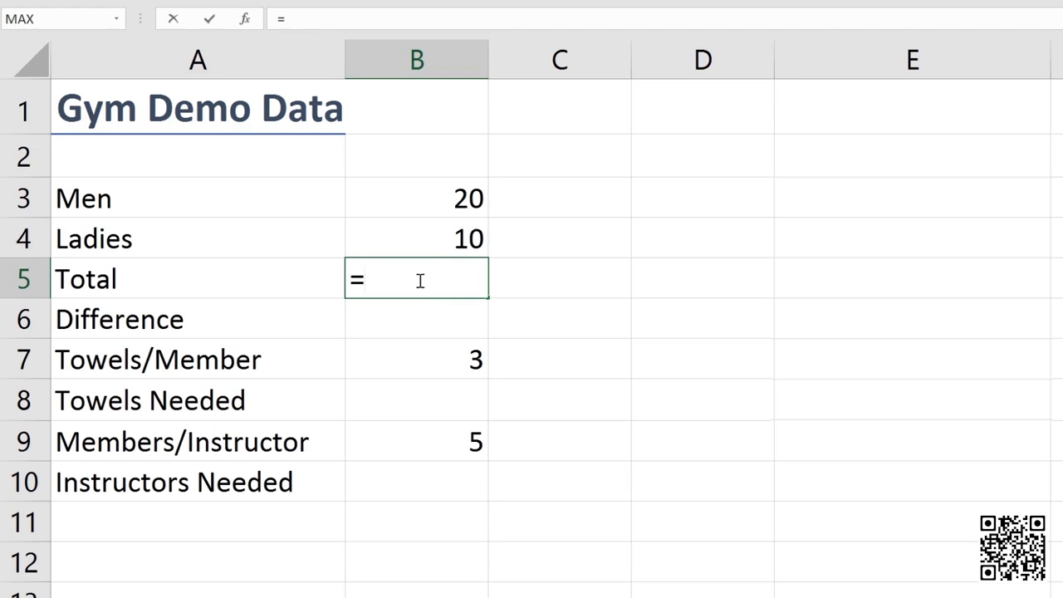
left_click(459, 200)
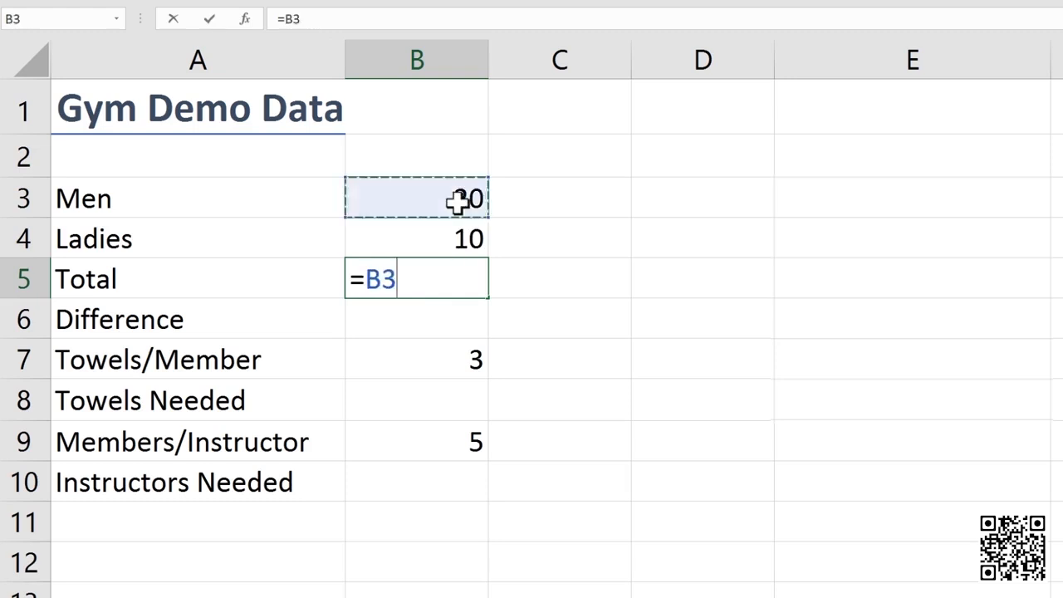
type("+")
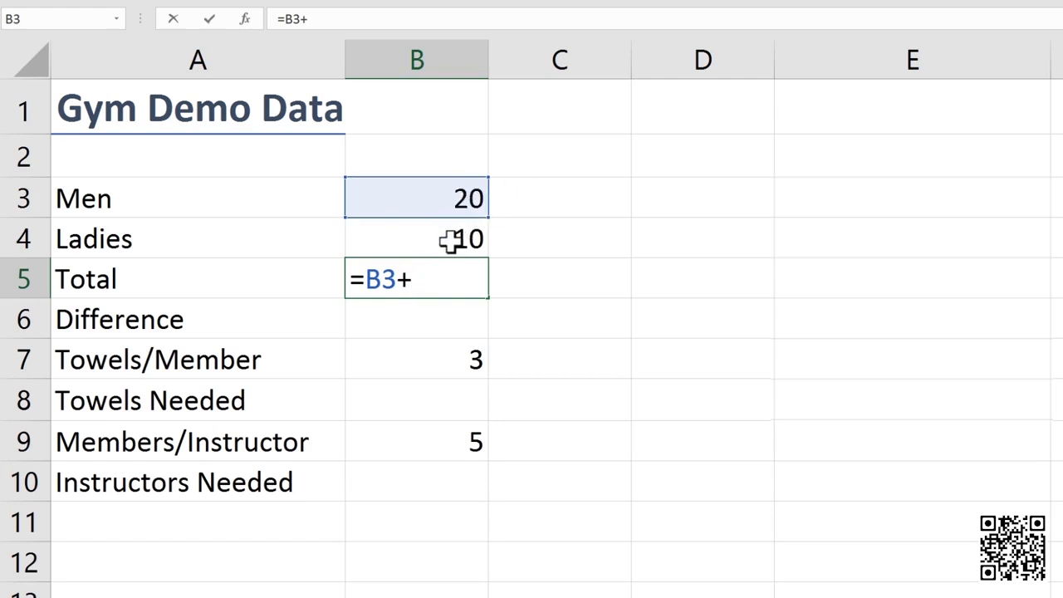
left_click(449, 240)
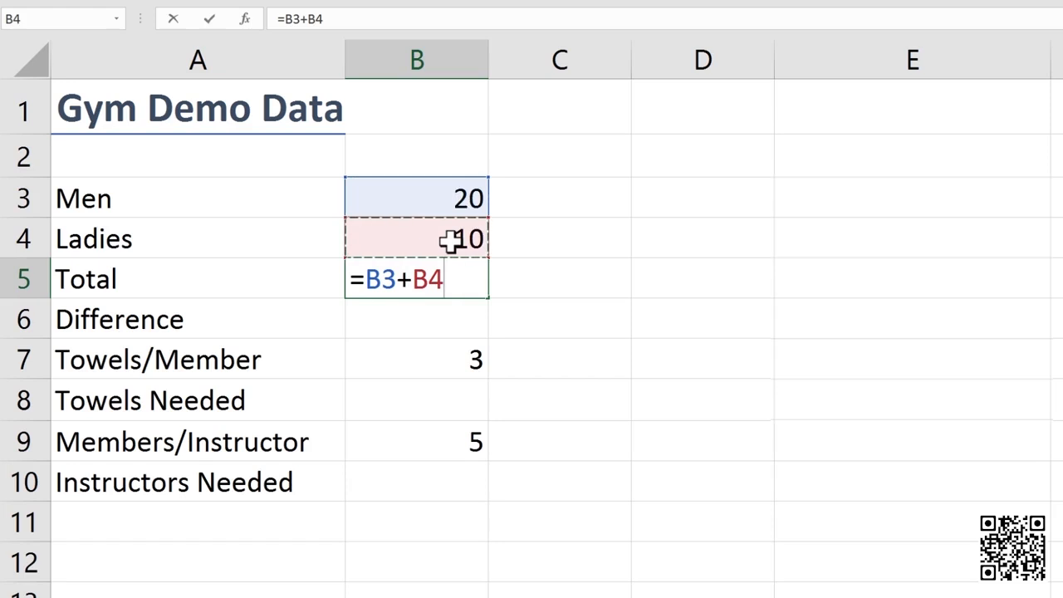
key("Return")
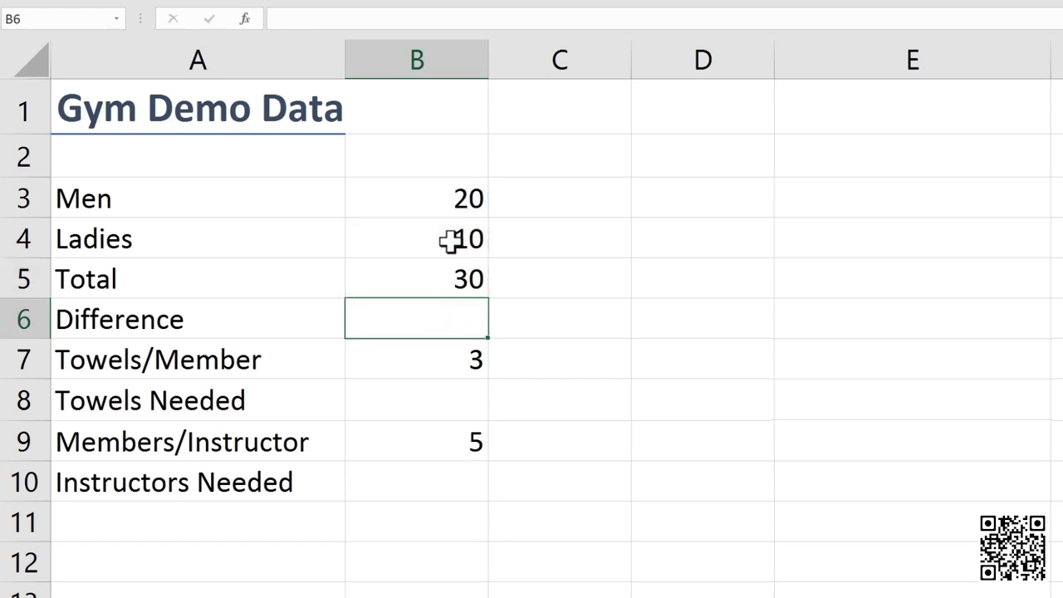
left_click(450, 240)
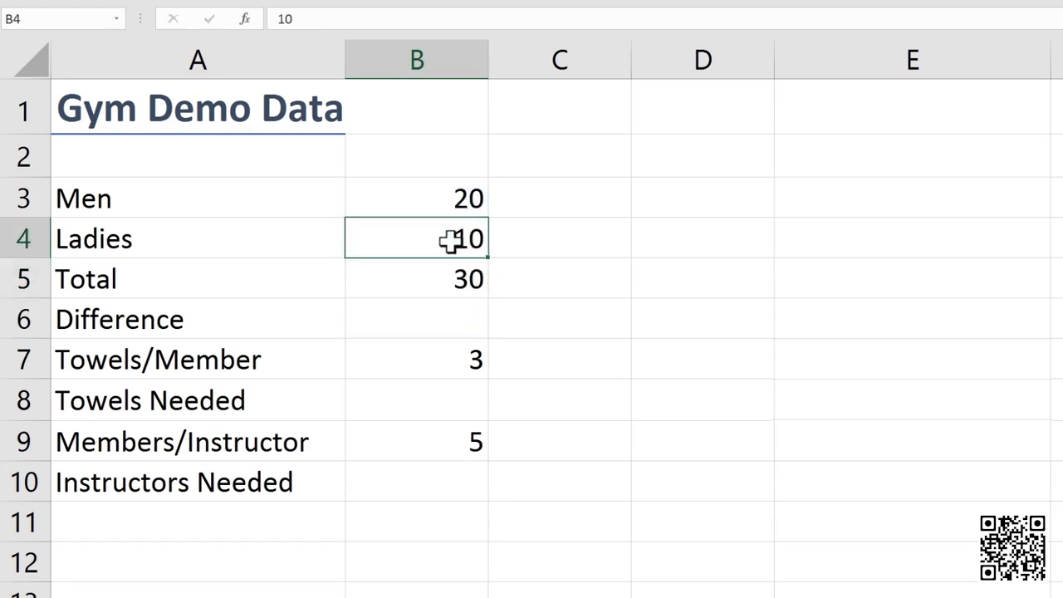
type("15")
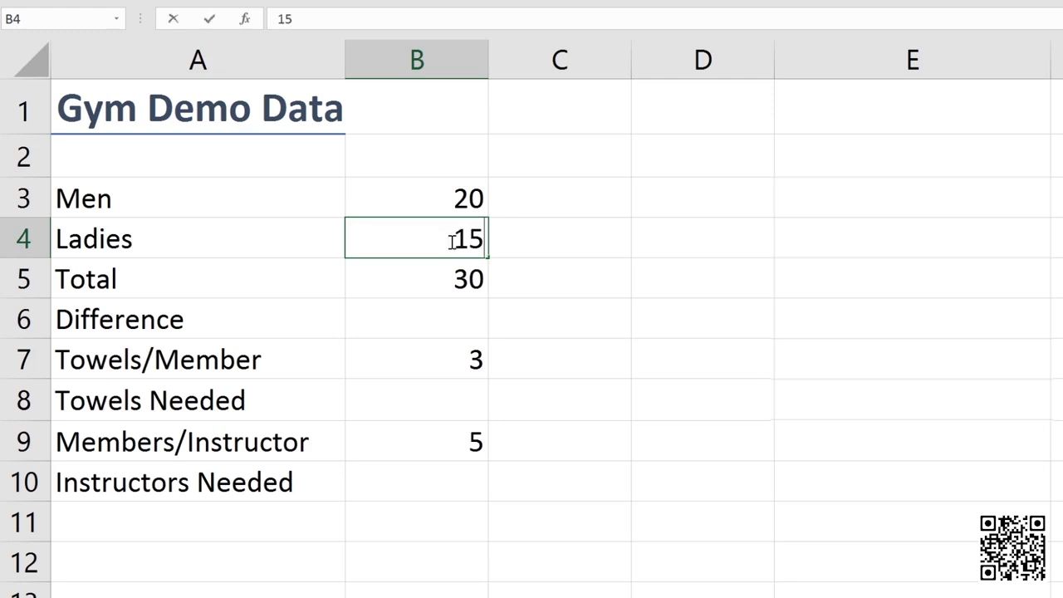
key("Return")
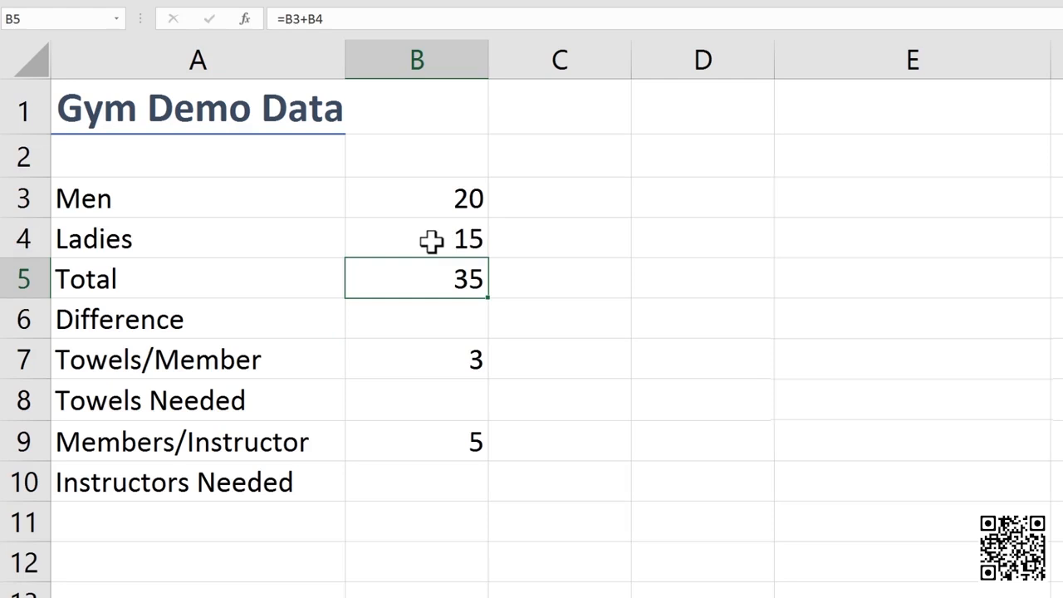
key("ctrl+z")
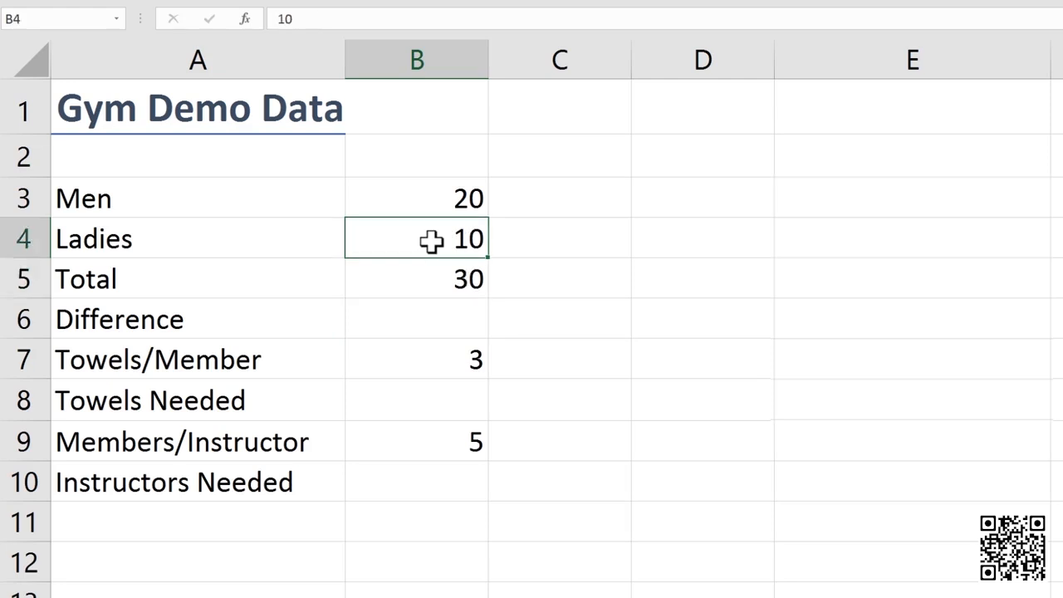
left_click(446, 287)
double_click(446, 287)
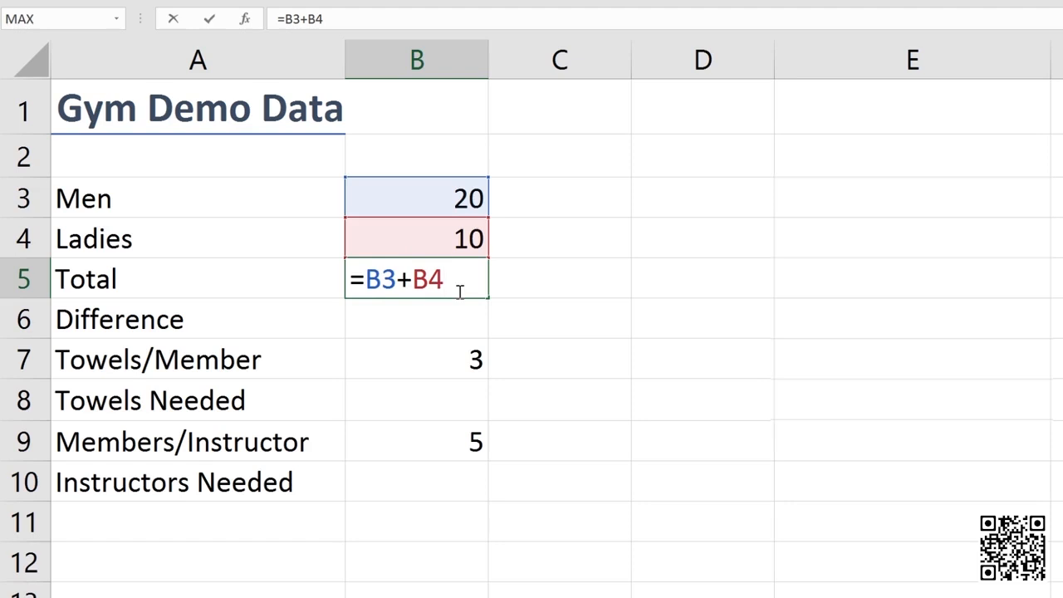
key("Return")
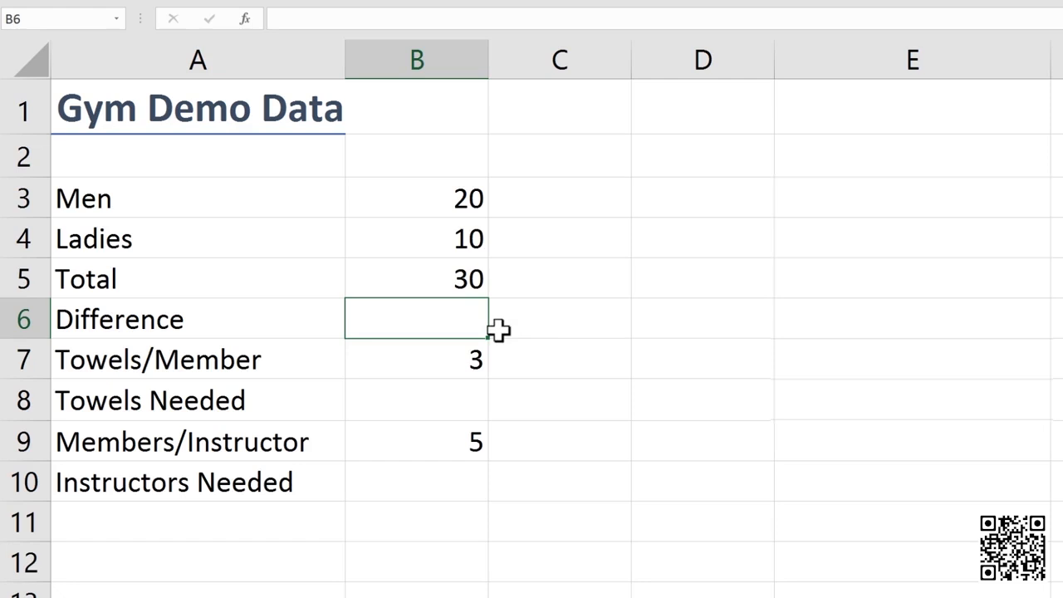
Enter =B3-B4 in Difference cell B6, subtracting Ladies from Men.
type("=")
left_click(463, 201)
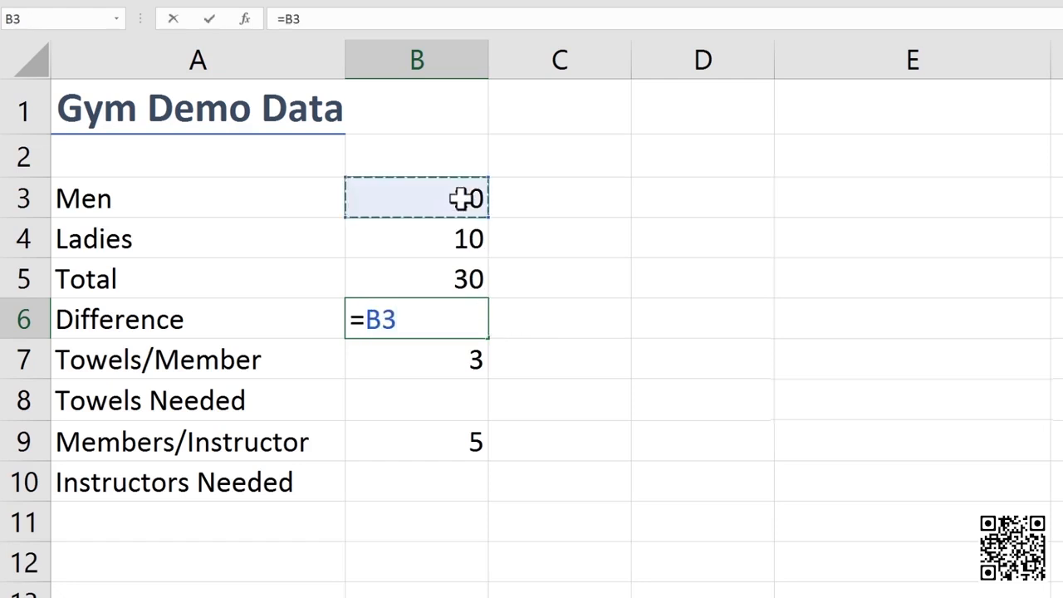
type("-")
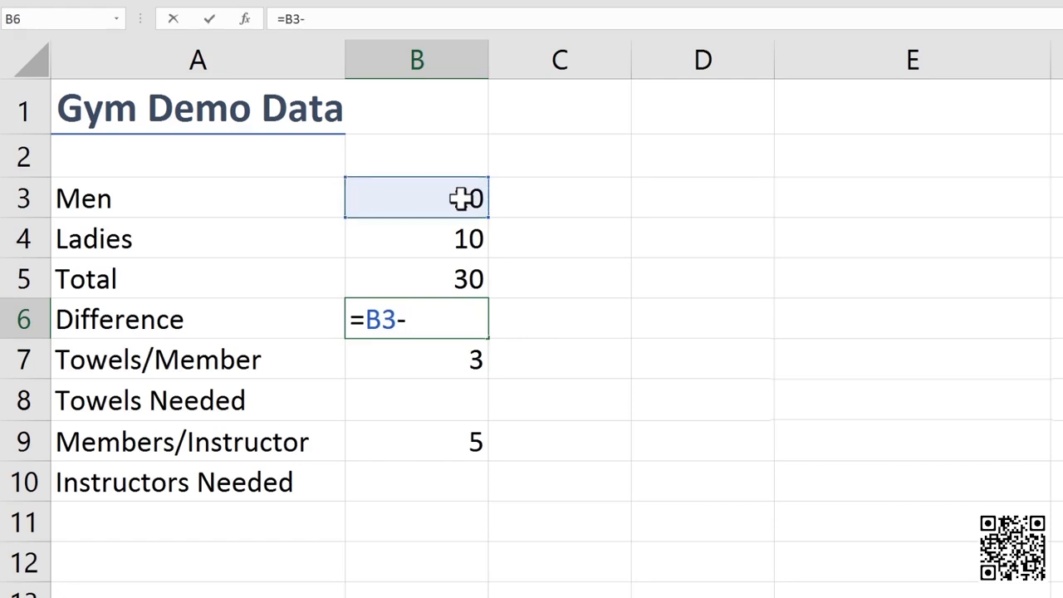
left_click(448, 237)
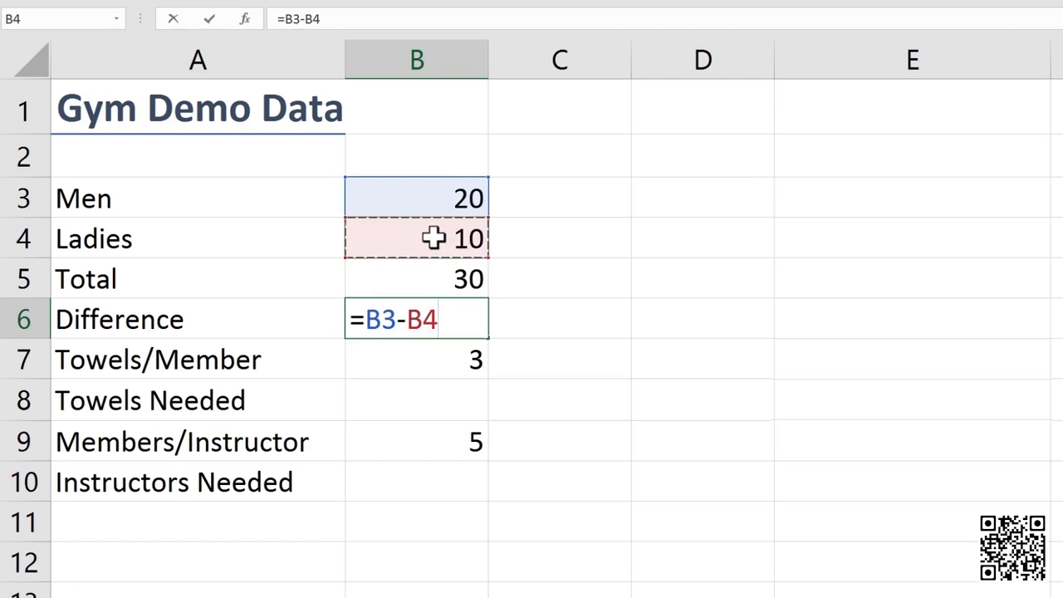
key("Return")
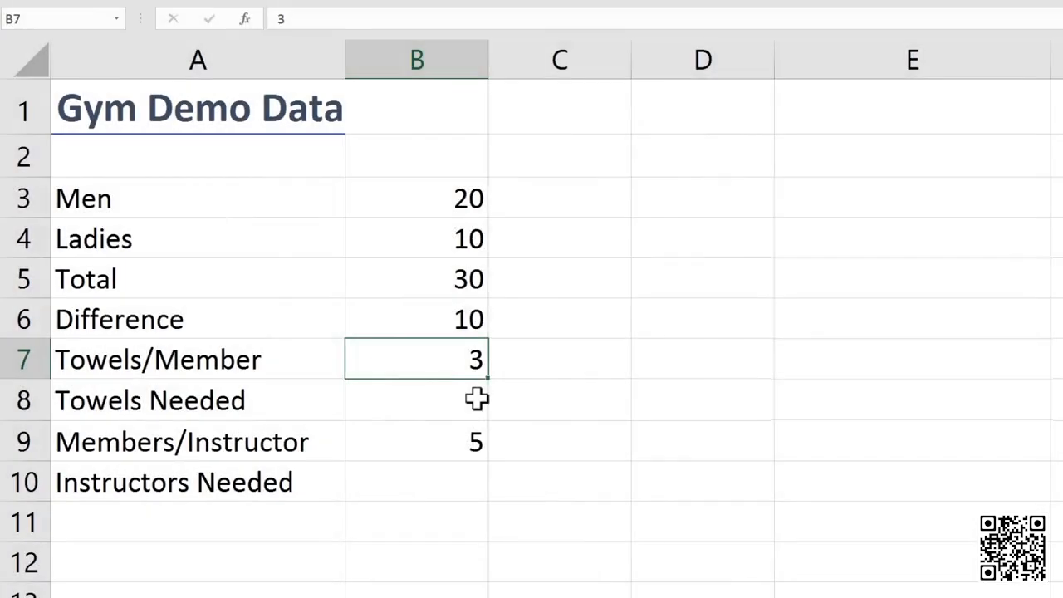
left_click(477, 399)
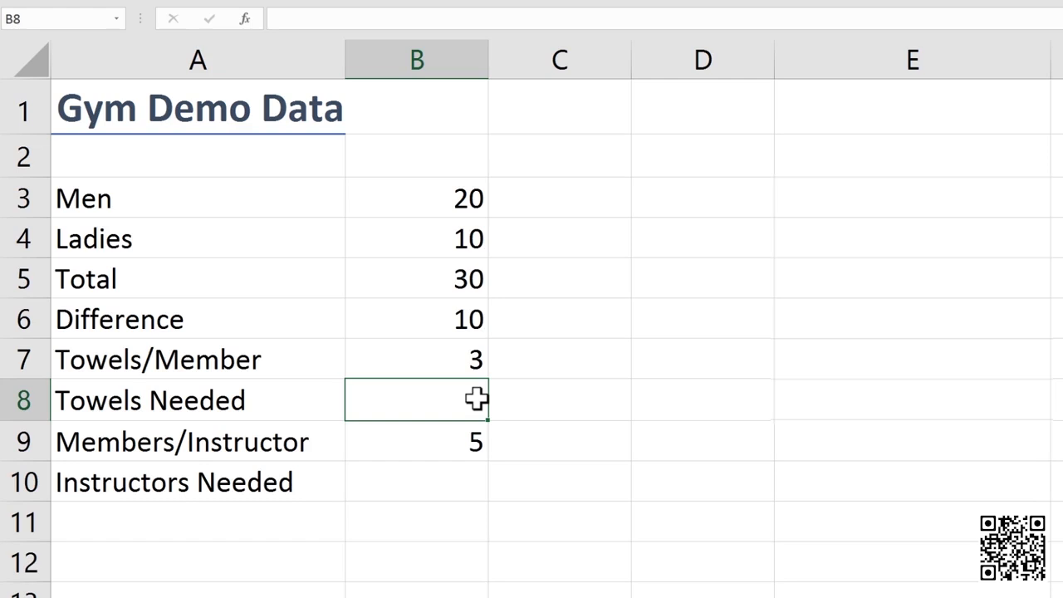
Enter =B5*B7 in Towels Needed cell B8 so it shows 90.
type("=")
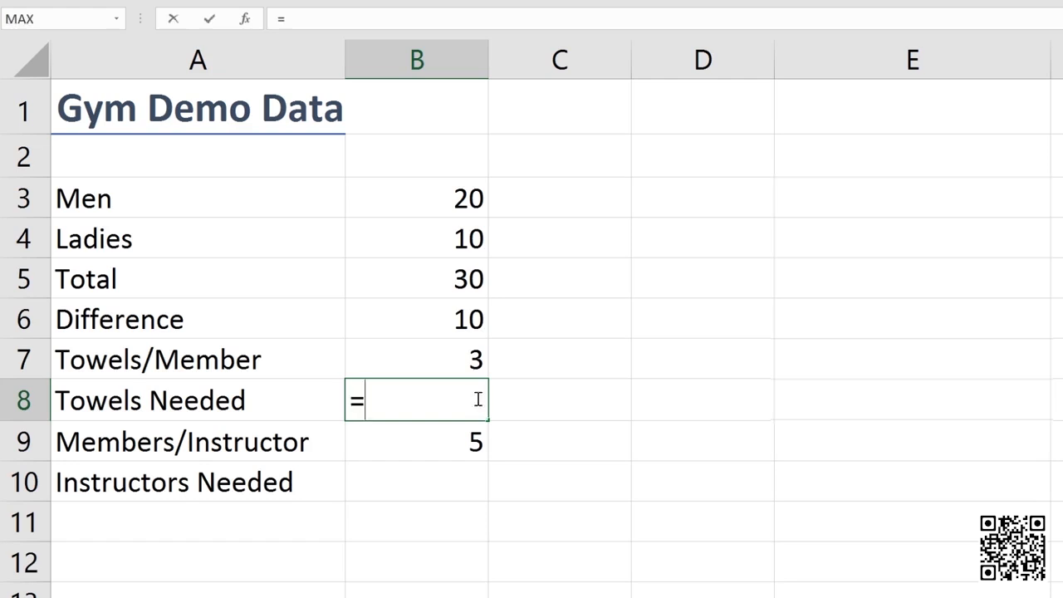
left_click(466, 277)
type("*")
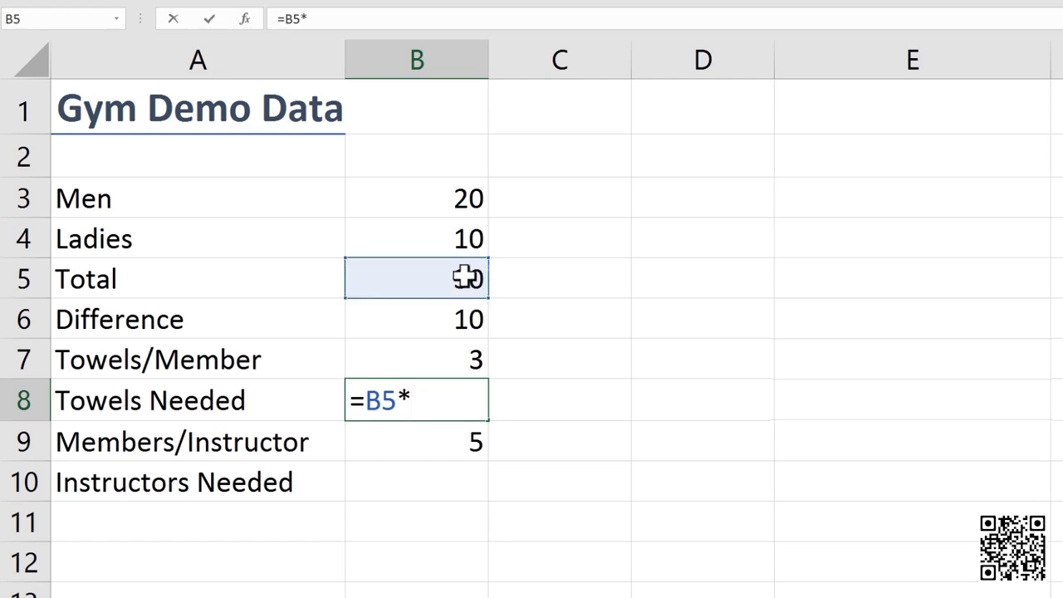
left_click(448, 357)
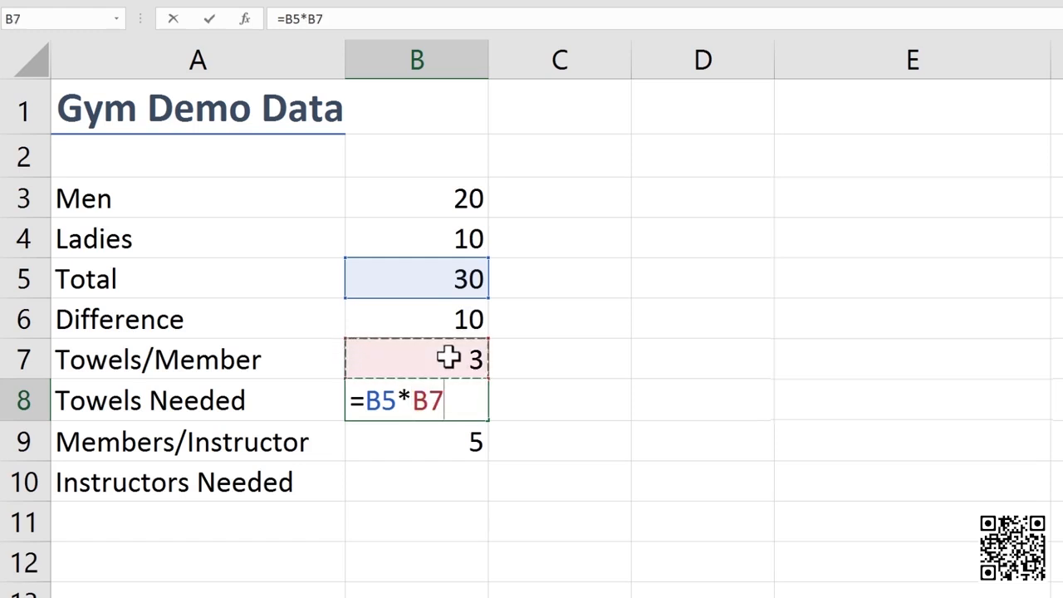
key("Return")
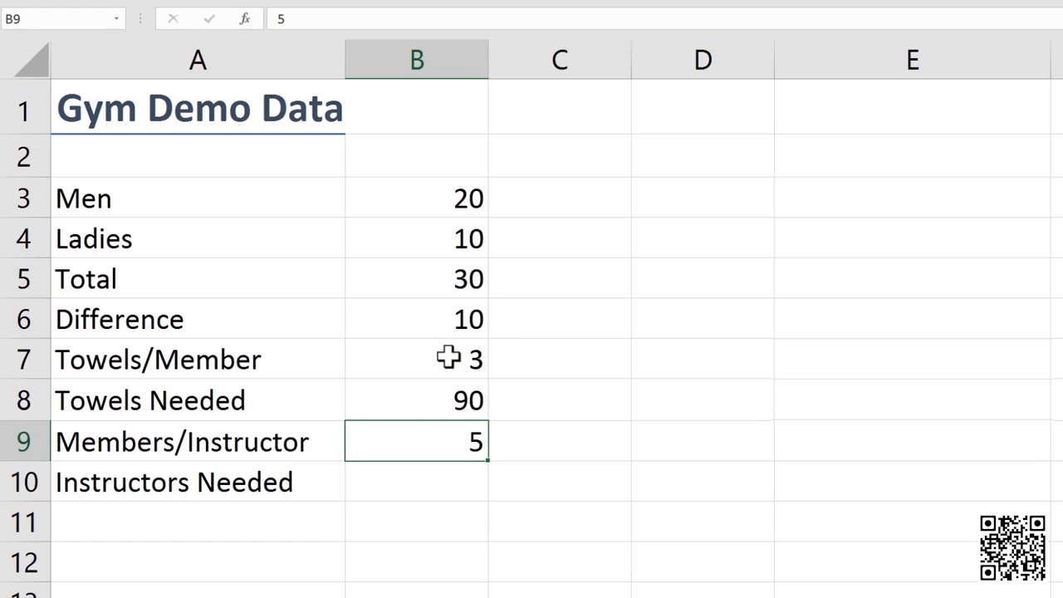
key("Return")
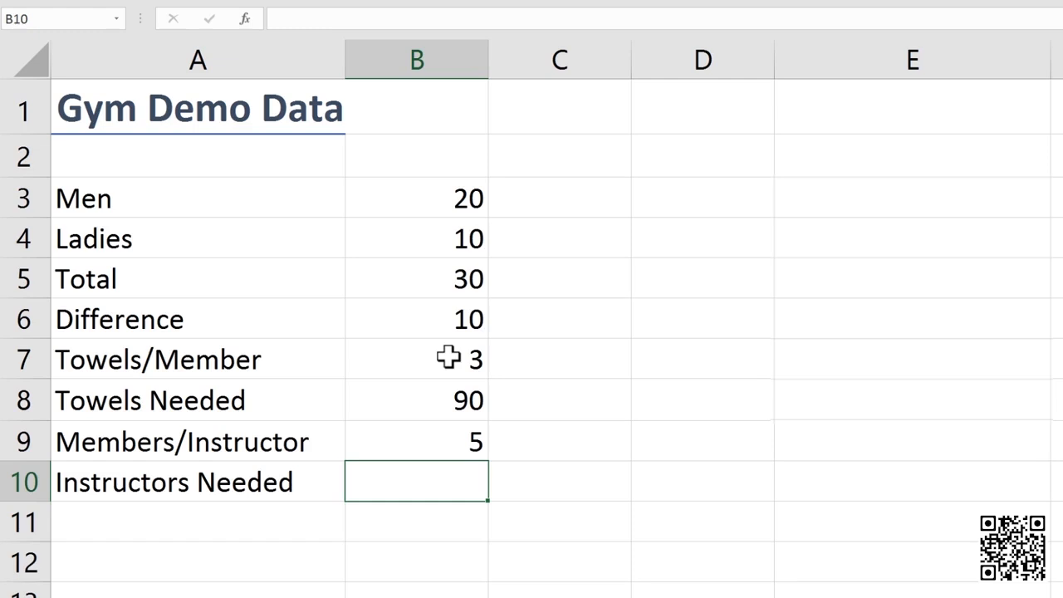
Enter =B5/B9 in Instructors Needed cell B10 so it shows 6.
type("=")
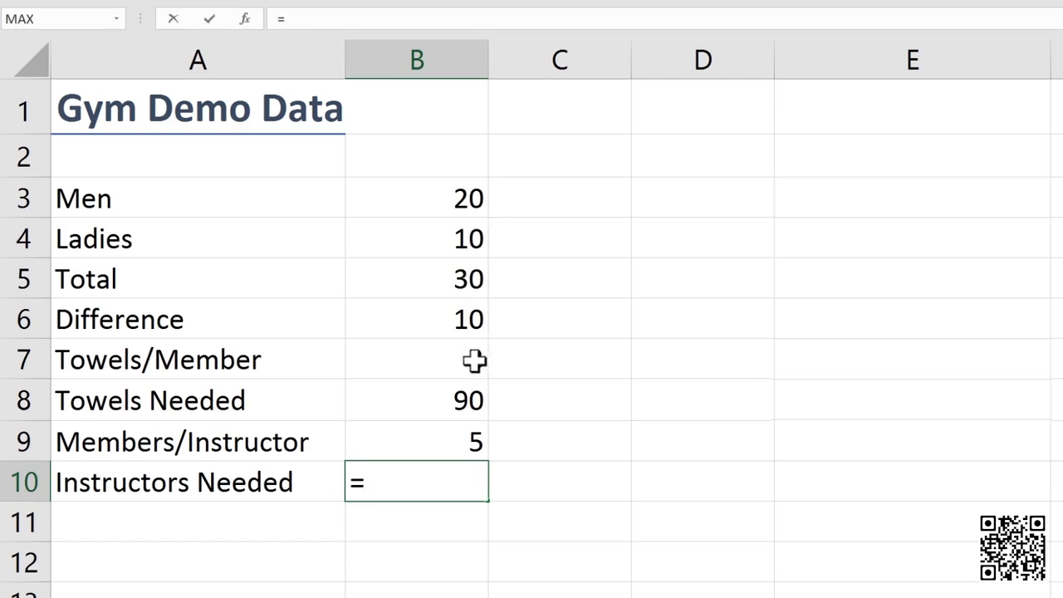
left_click(467, 279)
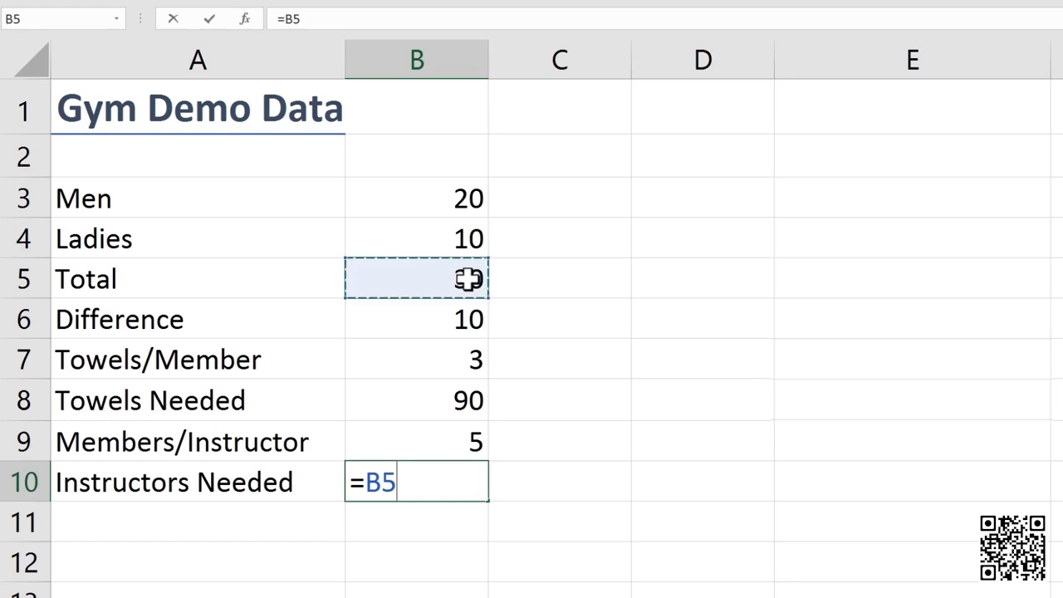
type("/")
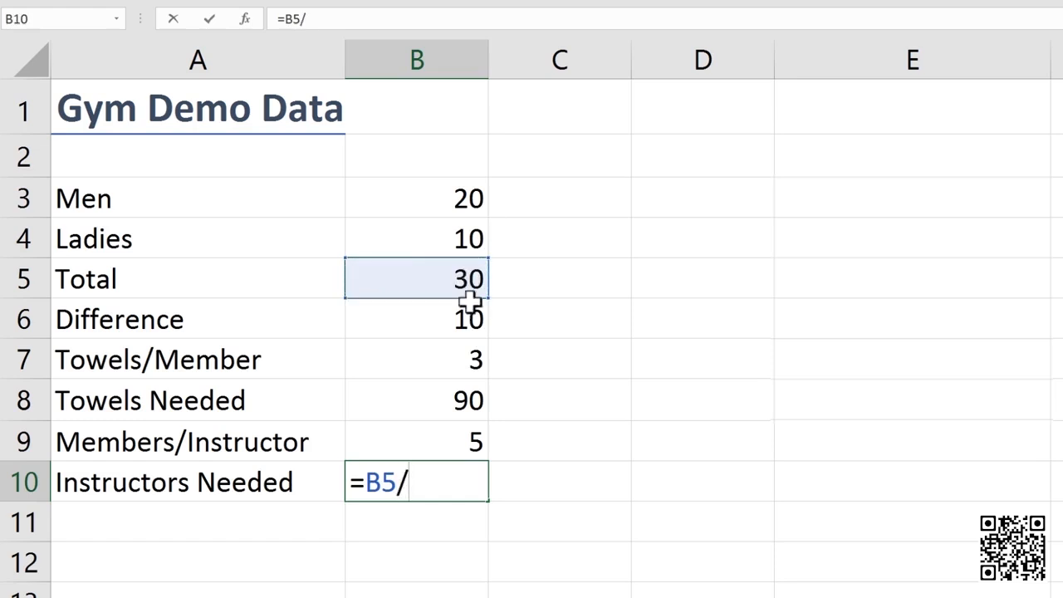
left_click(462, 440)
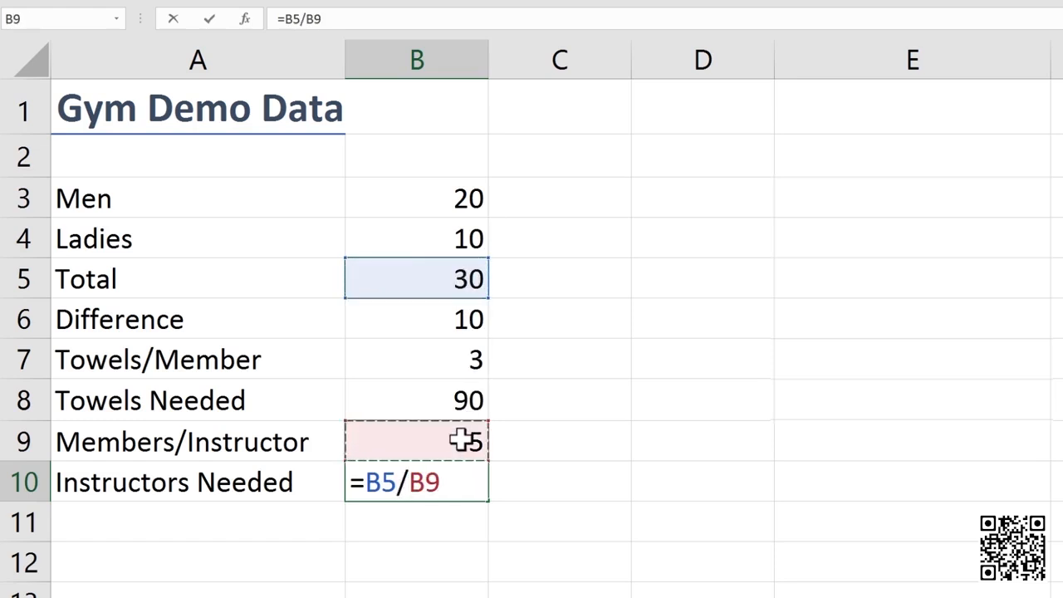
key("Return")
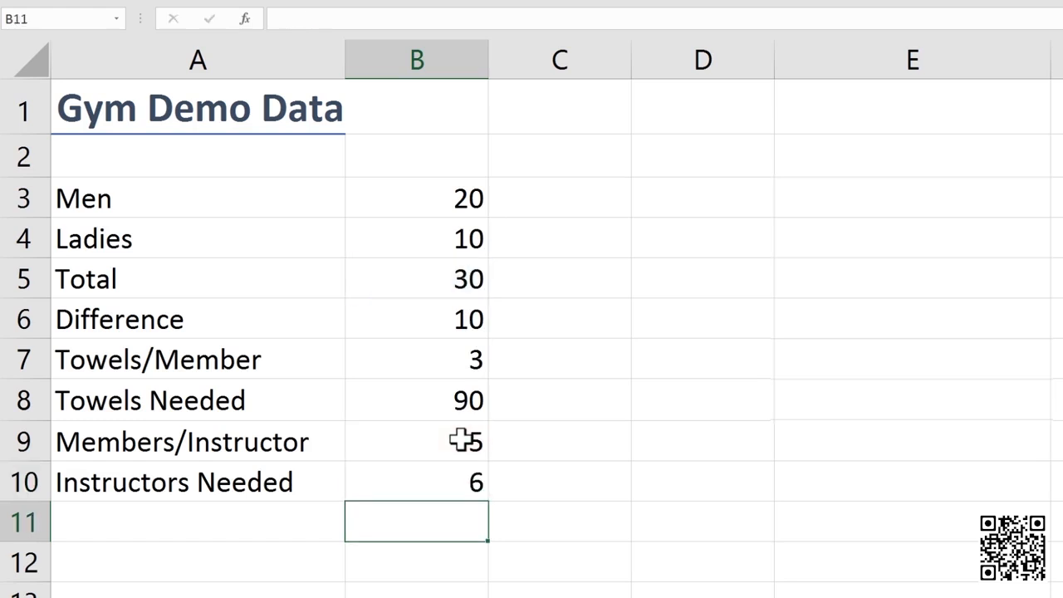